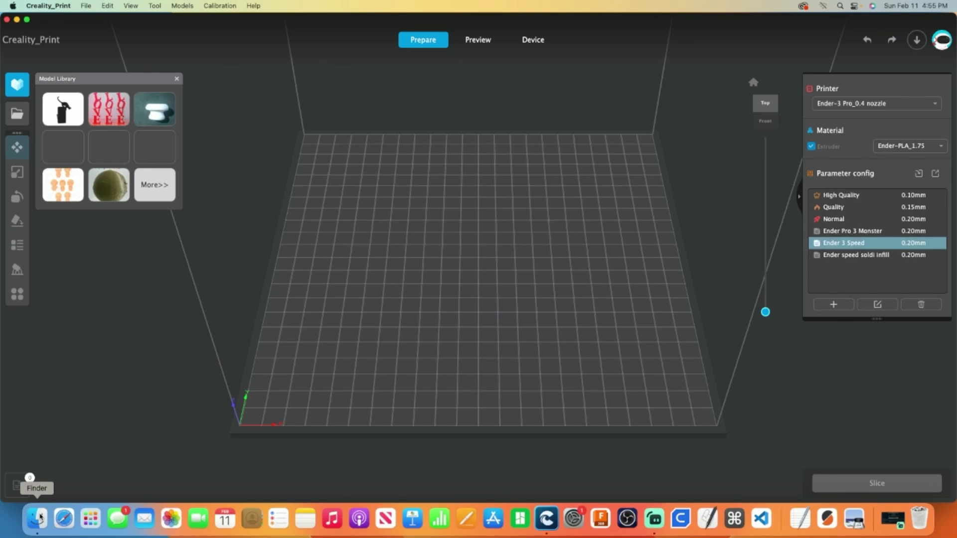
Add the four wing STLs from stl_Flexi Factory Butterfly_all to the plate and slice them
click(40, 516)
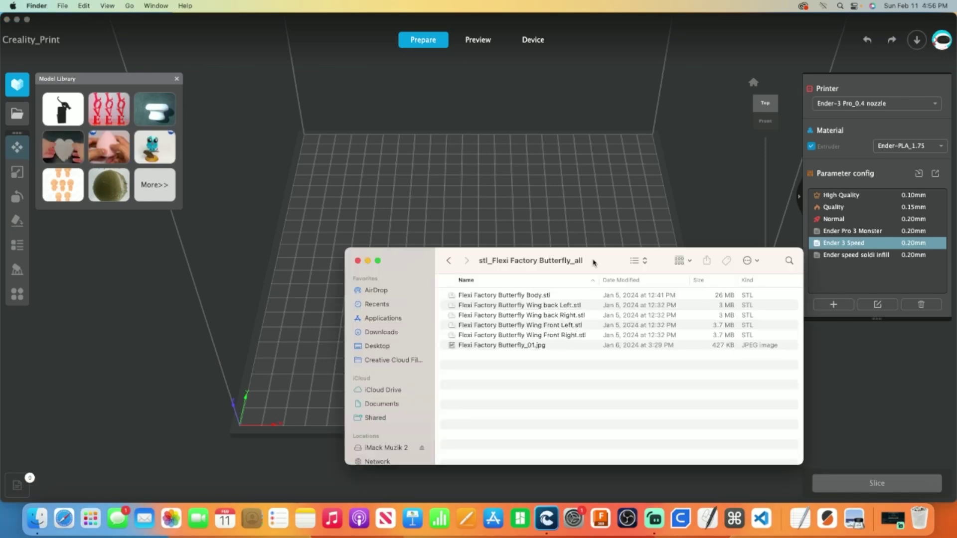
click(572, 306)
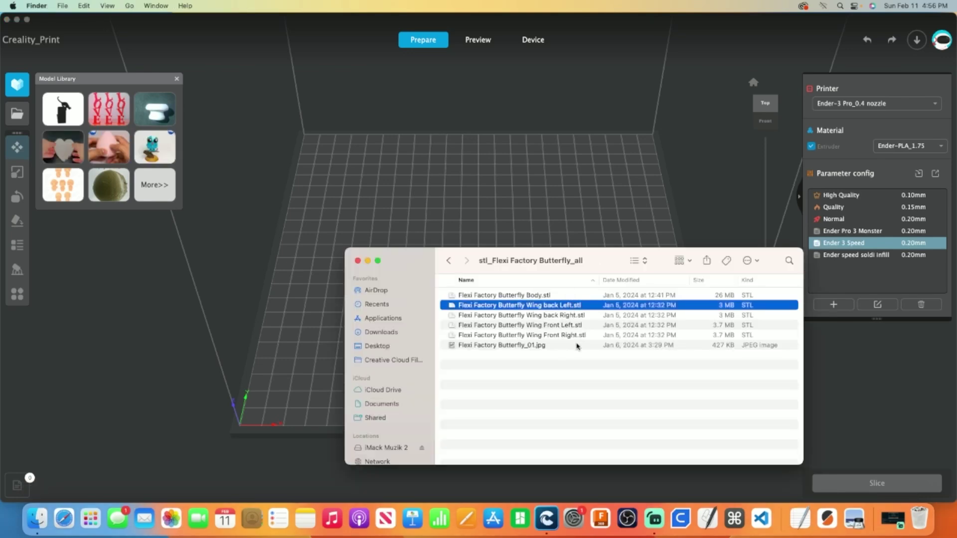
shift+click(568, 336)
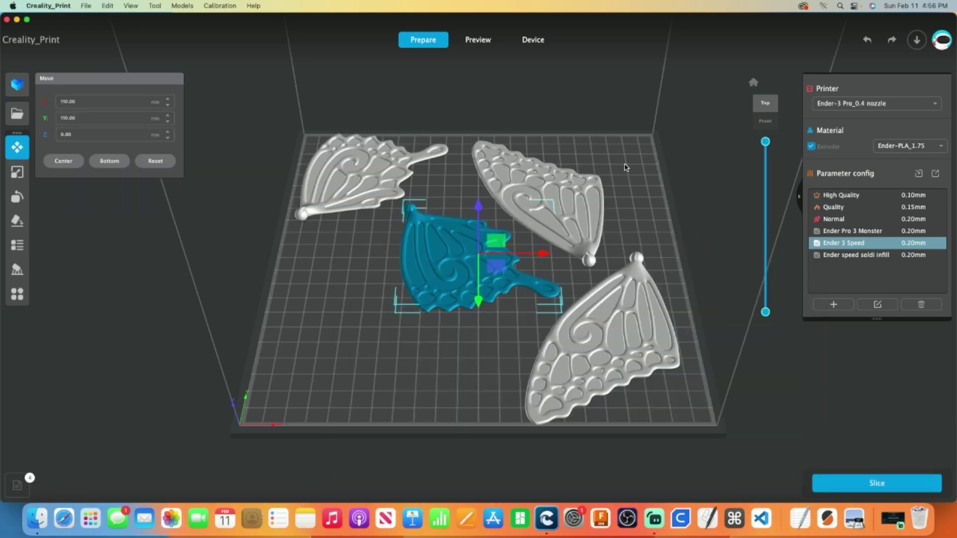
click(626, 167)
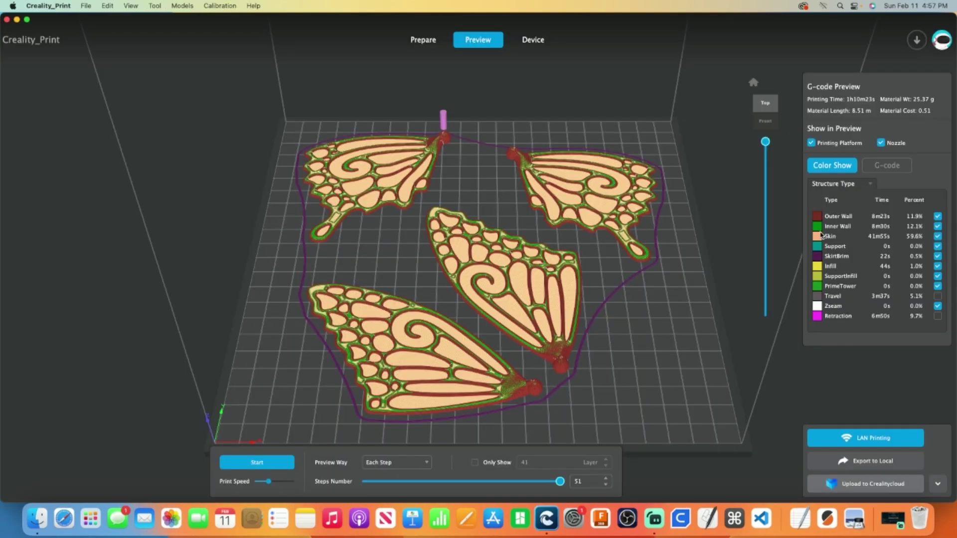
Limit the preview to layer 3 and show the G-code listing for that layer
drag(765, 141, 769, 296)
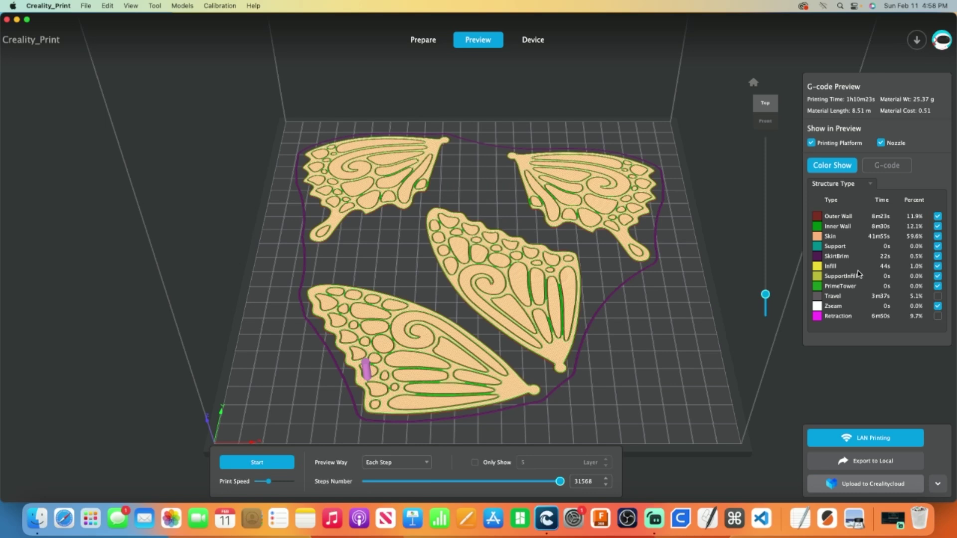
click(892, 169)
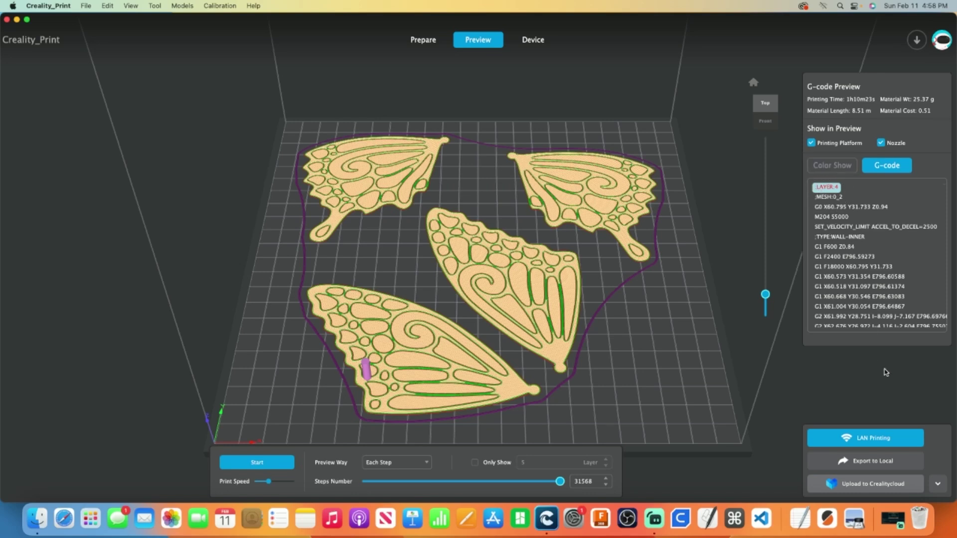
Export the sliced G-code into the Wings 2 Tone folder and launch TextEdit
click(892, 470)
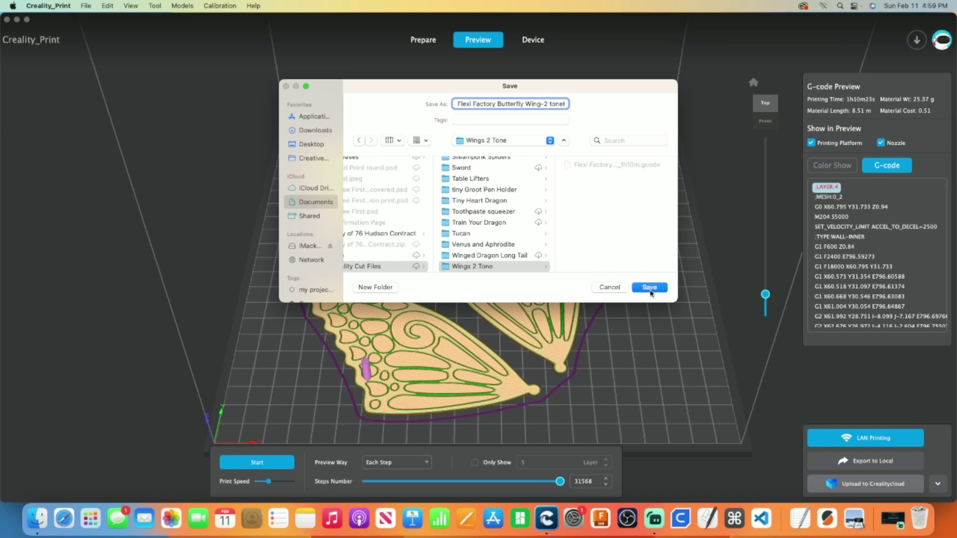
click(476, 270)
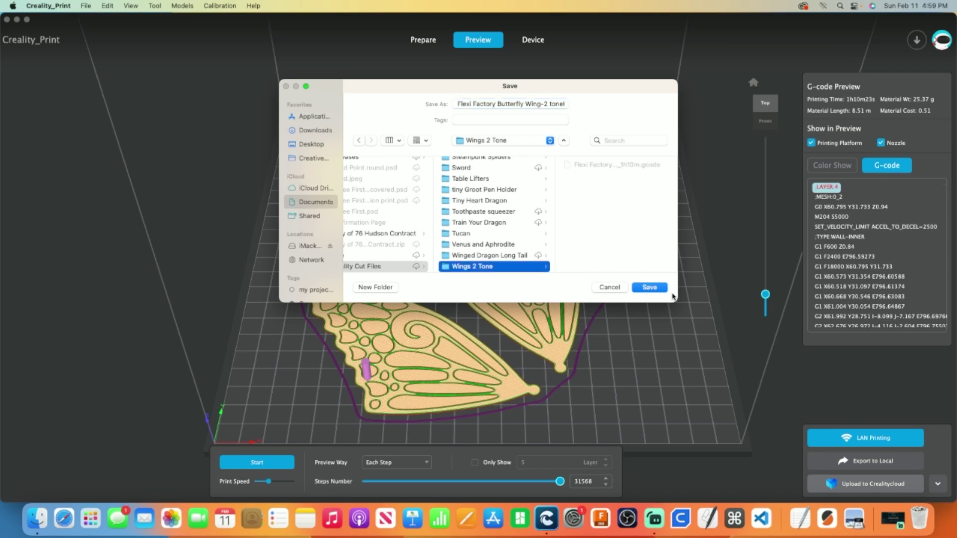
click(657, 291)
key(super+h)
click(800, 518)
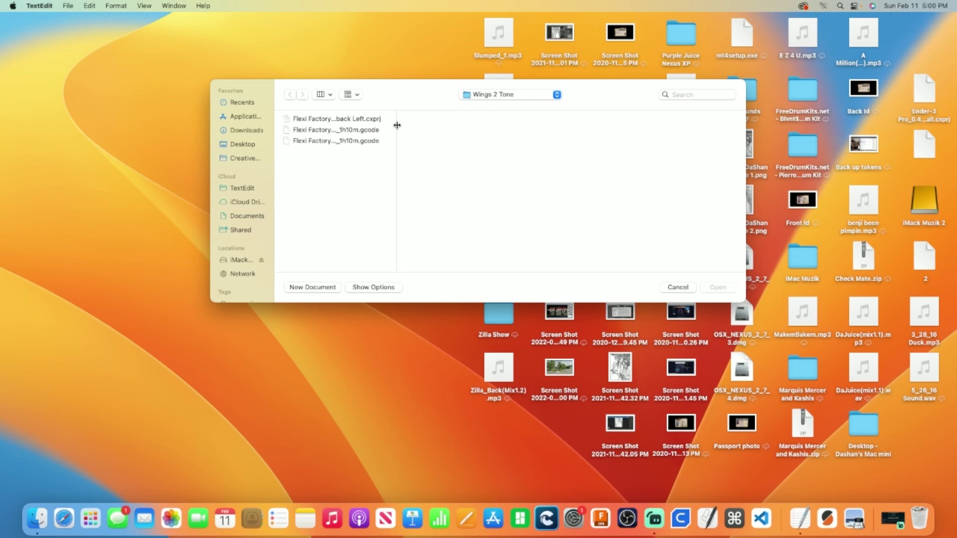
Open Flexi Factory Butterfly Wing-2 toneK1_0.4_Hyper PLA_1h10m.gcode in TextEdit
drag(397, 125, 517, 143)
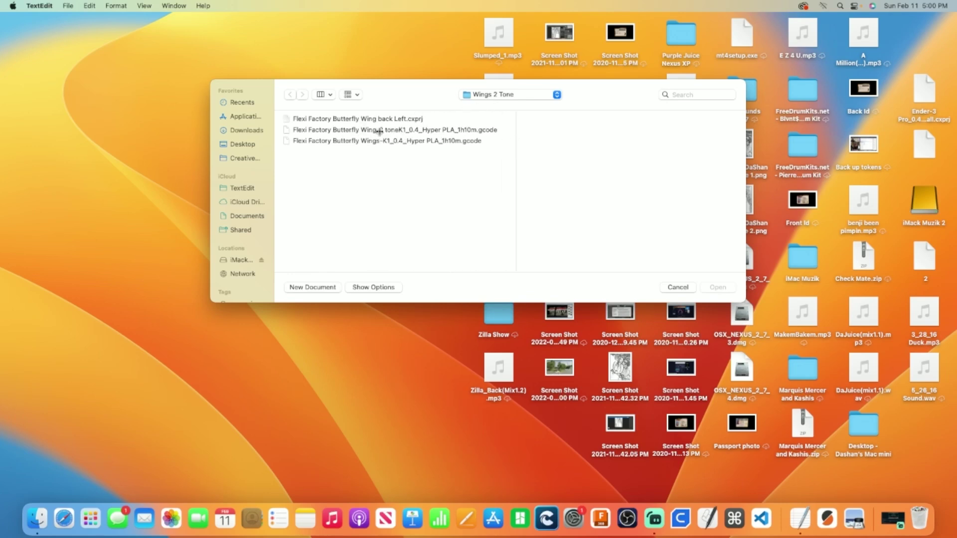
click(334, 130)
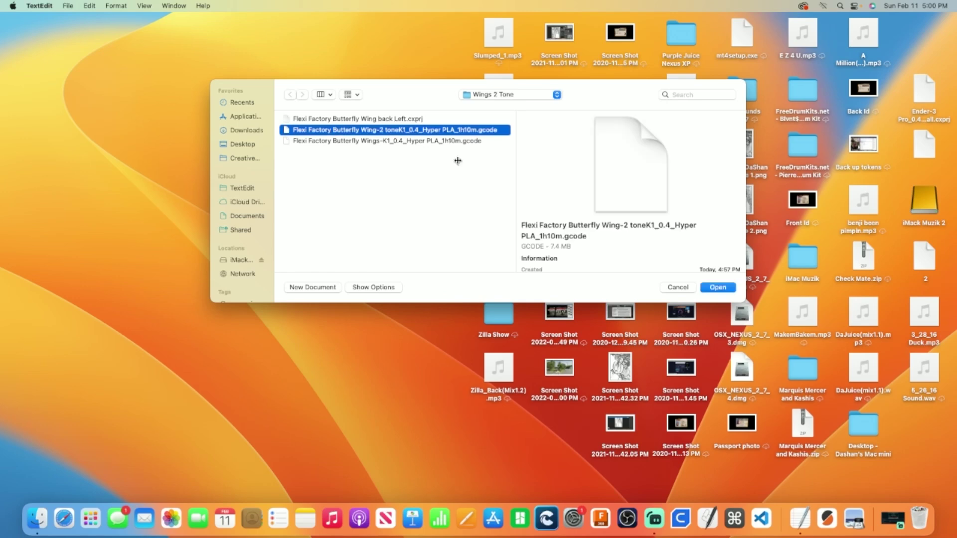
click(723, 289)
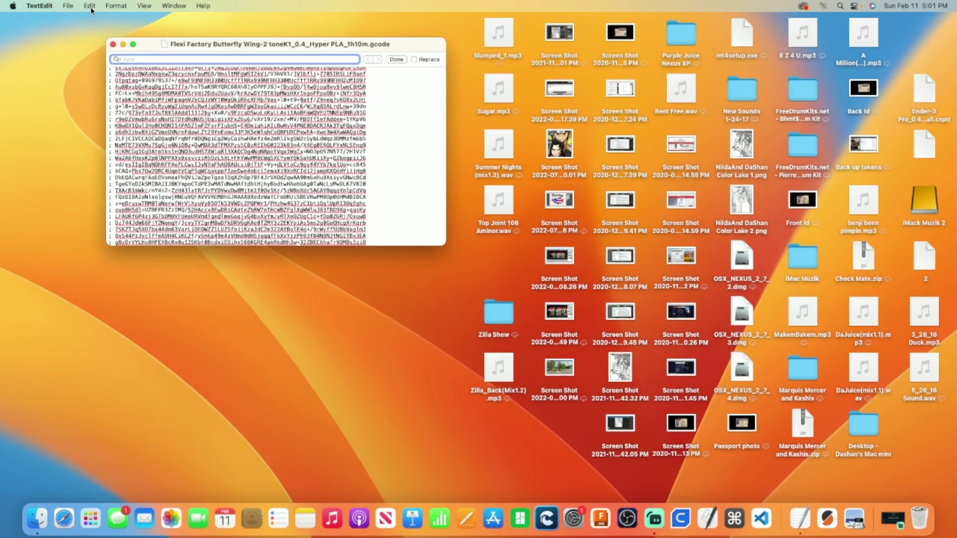
click(90, 6)
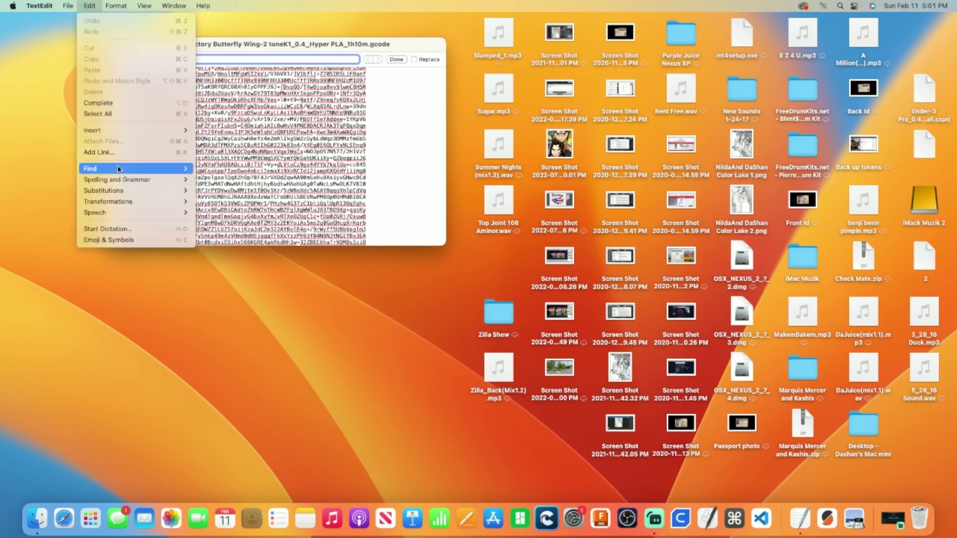
Search the G-code for 'layer' and step through the matches to the LAYER 4 marker
mouse_move(119, 168)
click(206, 169)
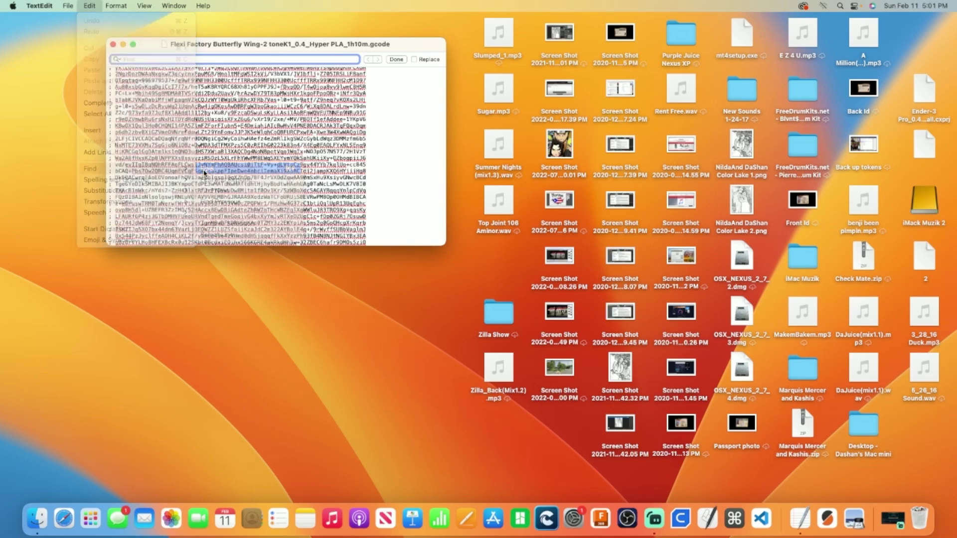
text(layer)
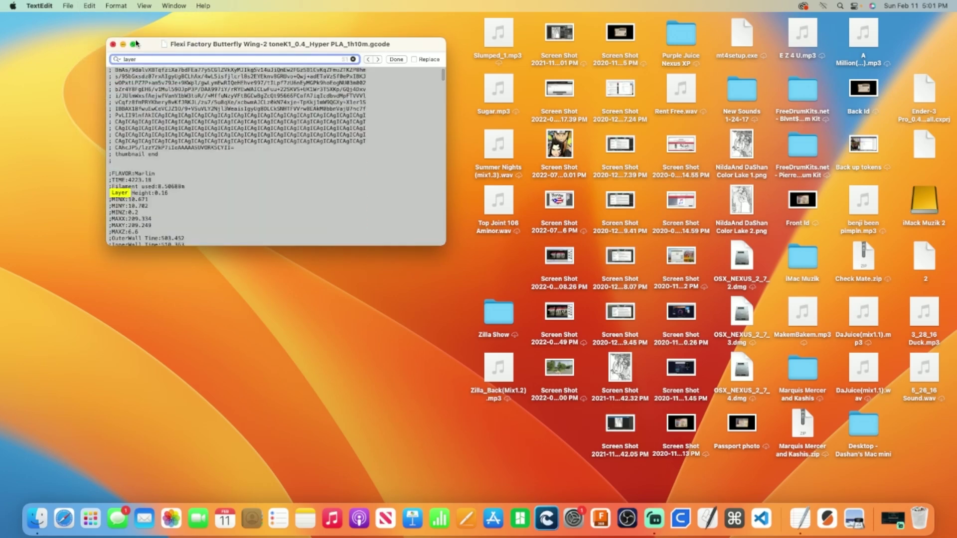
click(377, 60)
click(377, 59)
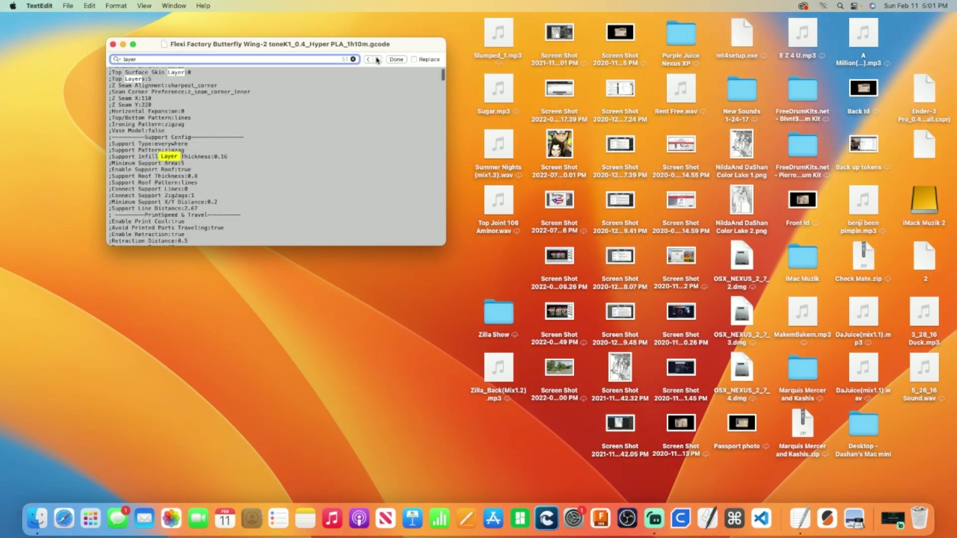
click(377, 59)
click(378, 59)
click(377, 59)
click(377, 59)
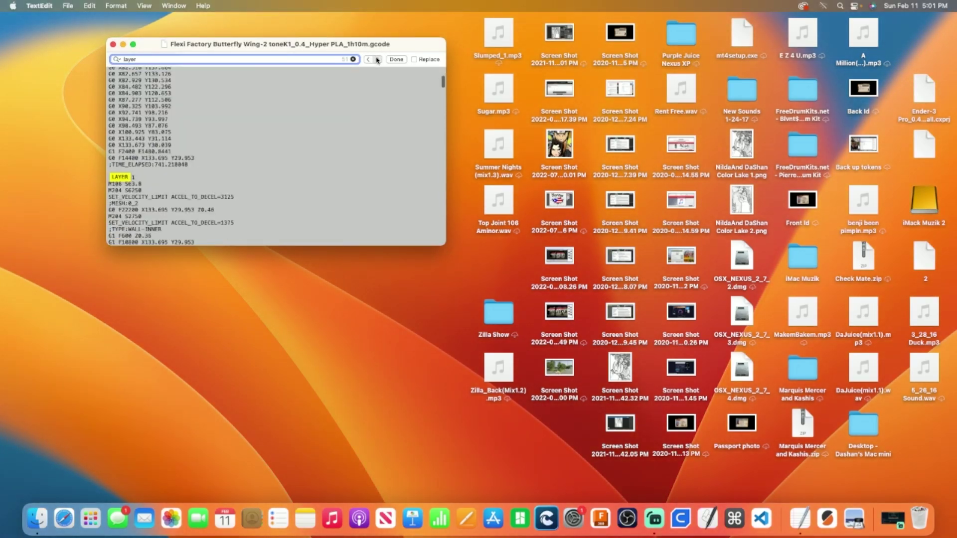
click(377, 60)
click(377, 59)
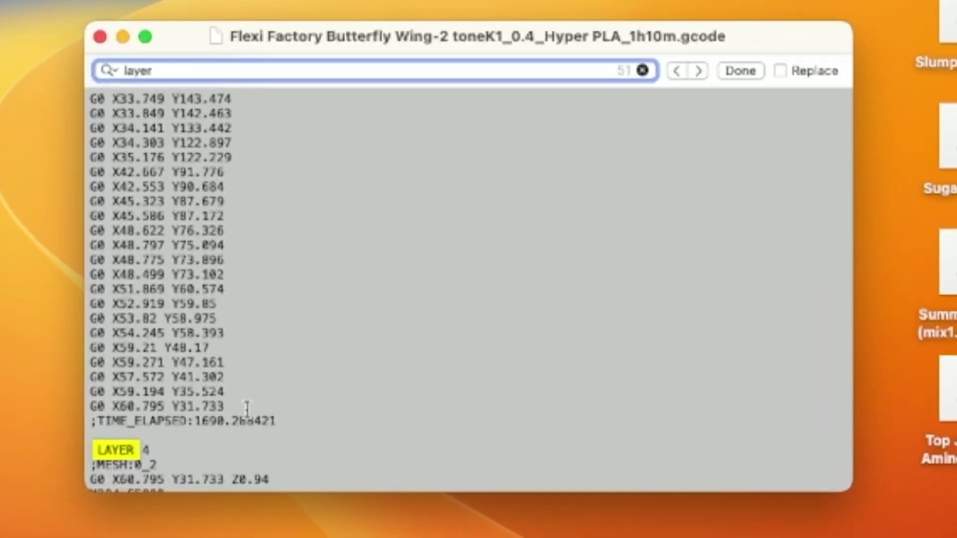
click(307, 264)
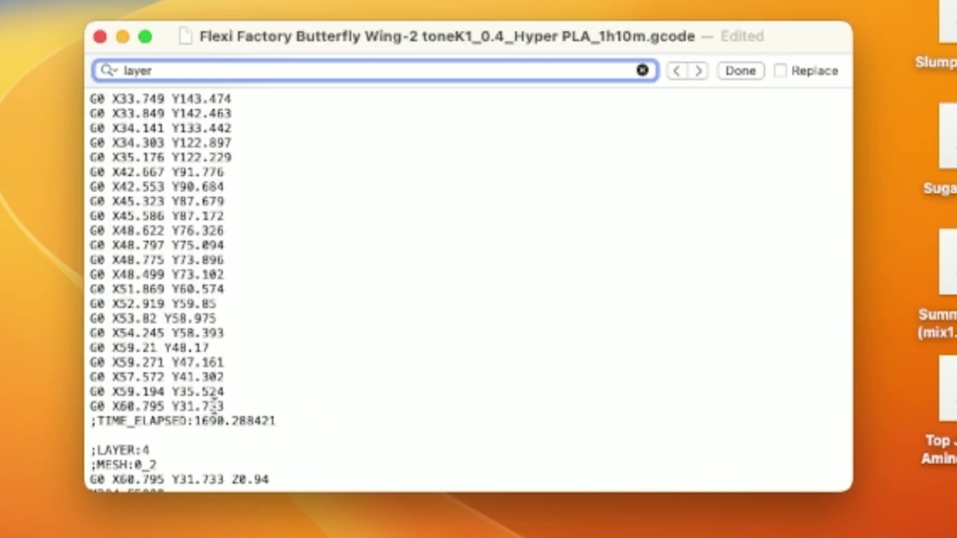
Insert a PAUSE line after G0 X60.795 Y31.733, just before the LAYER:4 section
click(230, 405)
key(Return)
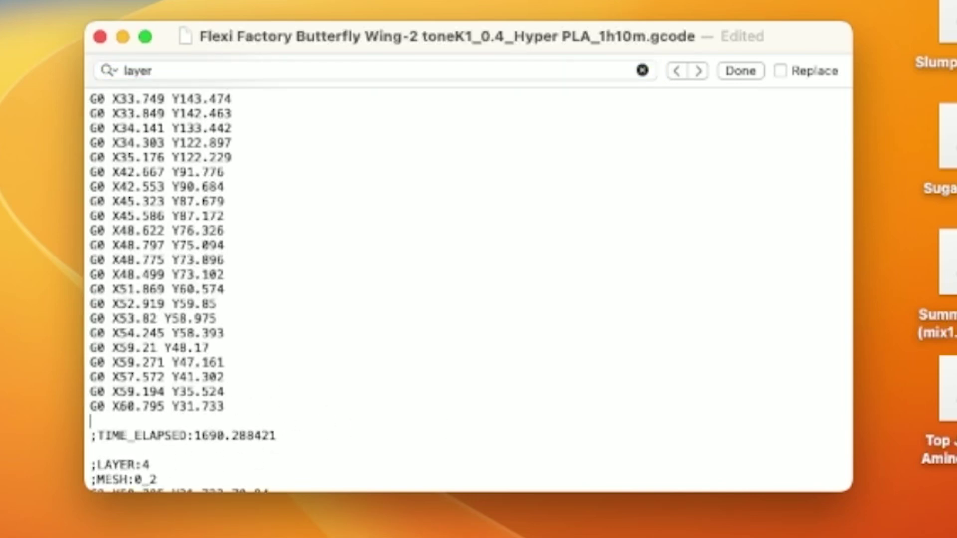
text(PAUSE)
click(248, 468)
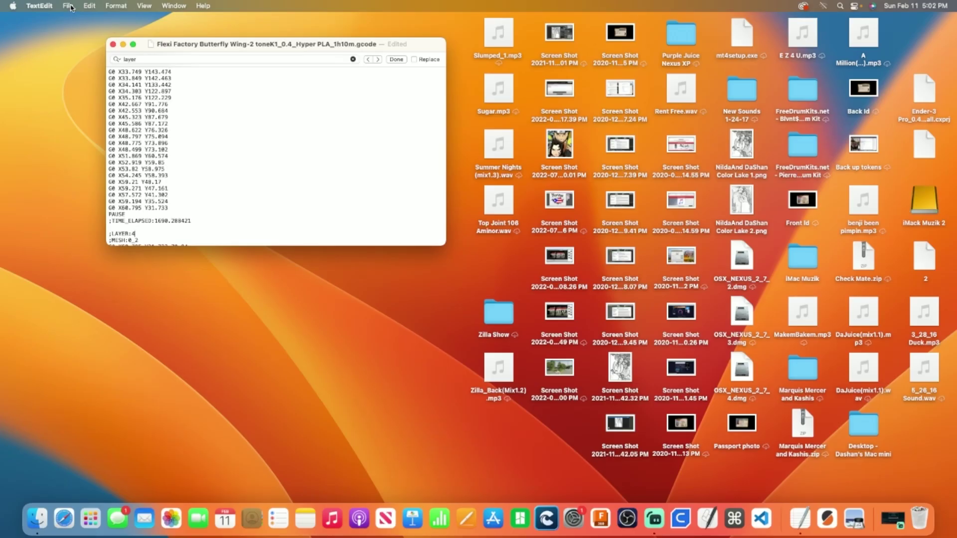
Check TextEdit's new-document settings for plain text
click(49, 6)
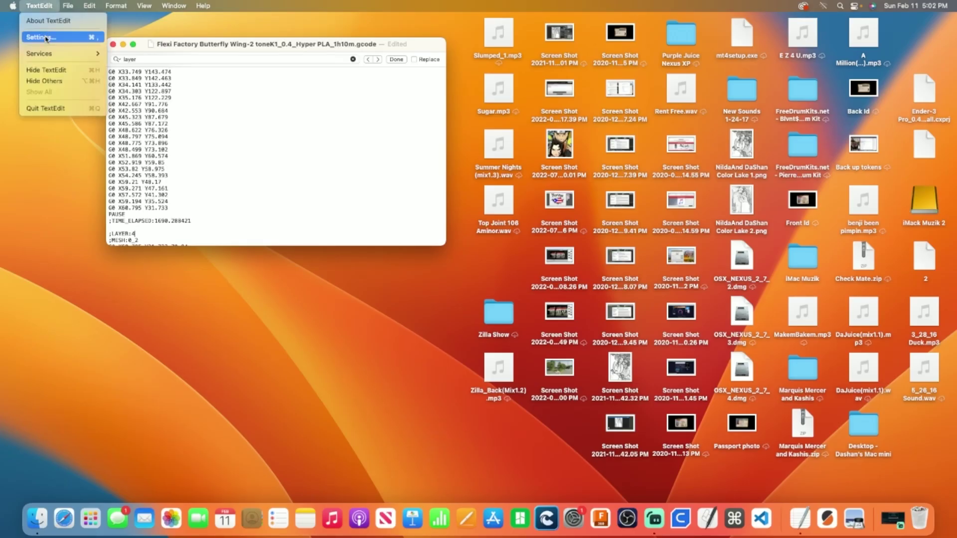
click(46, 38)
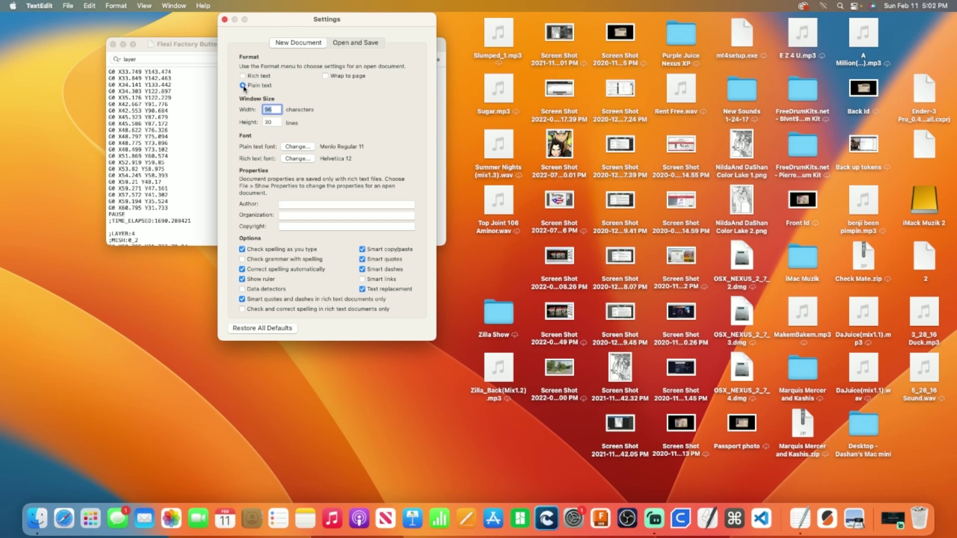
click(224, 19)
Save the PAUSE-edited G-code and load it into Creality Print
click(68, 6)
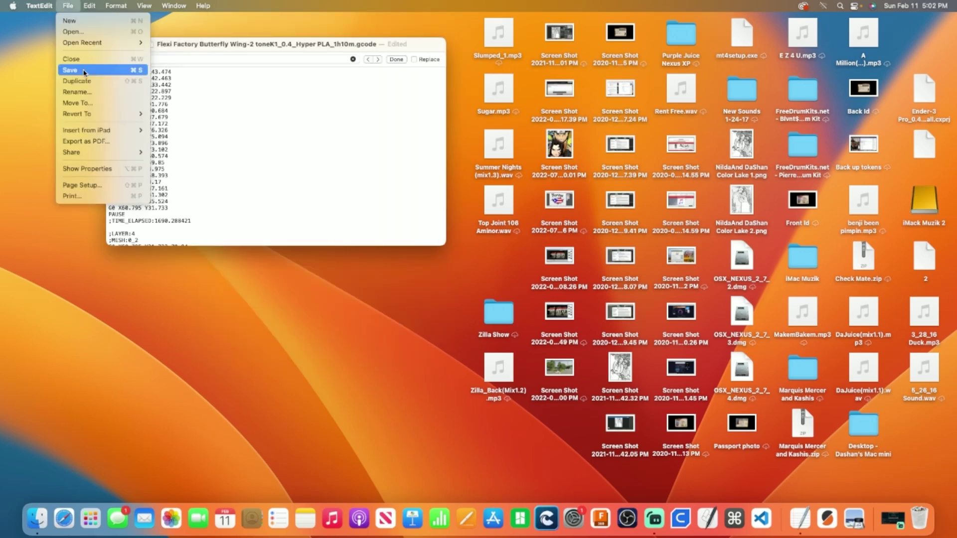
click(83, 72)
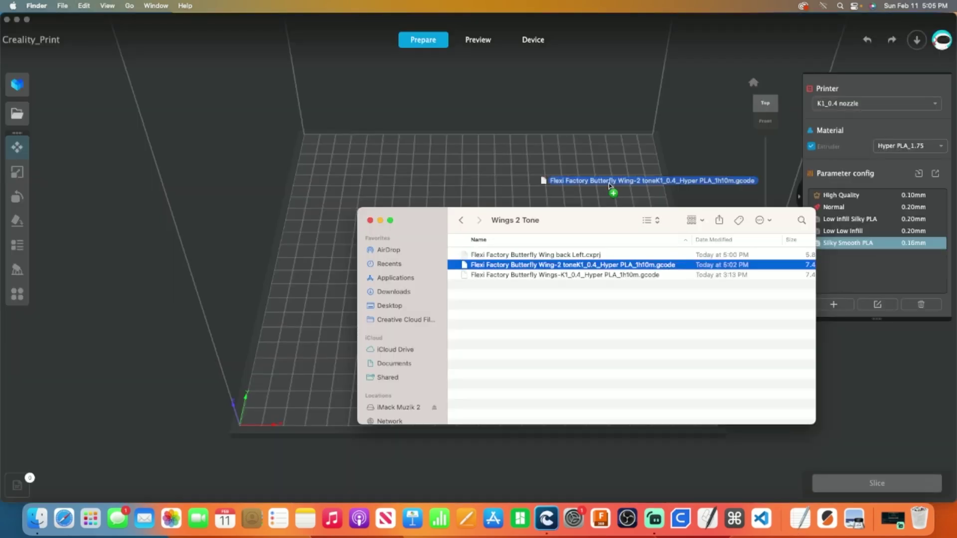
drag(544, 184, 545, 185)
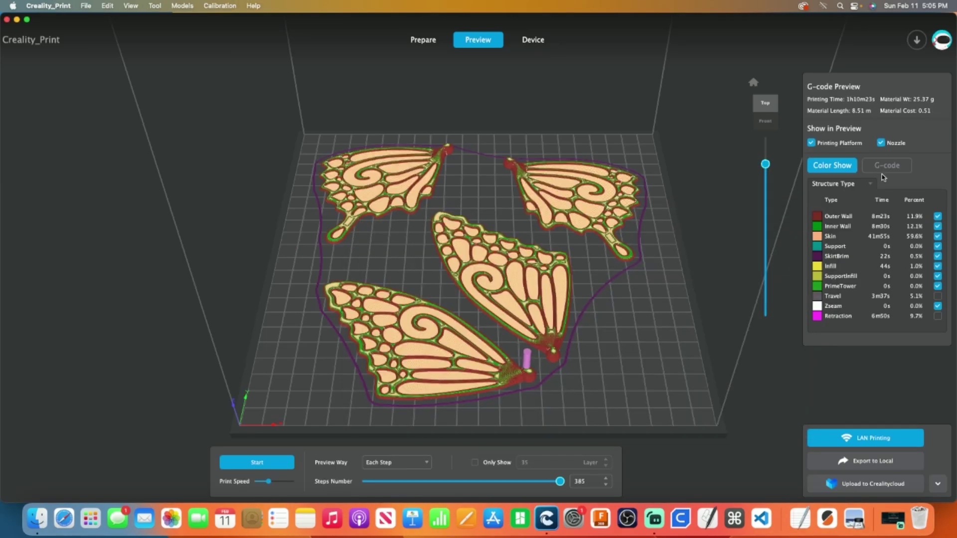
Send the edited G-code to LAN printing and confirm to reach the printer device list
click(885, 167)
click(873, 438)
click(442, 375)
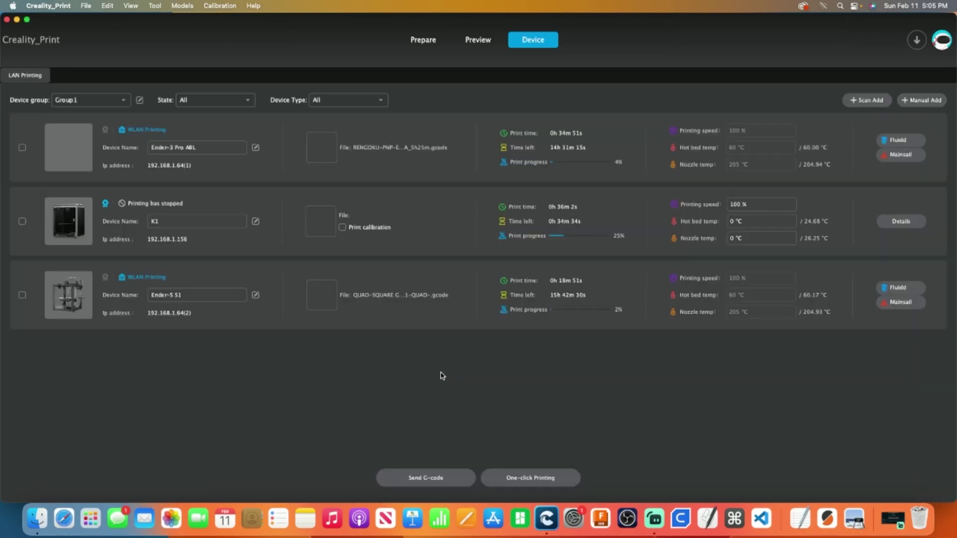